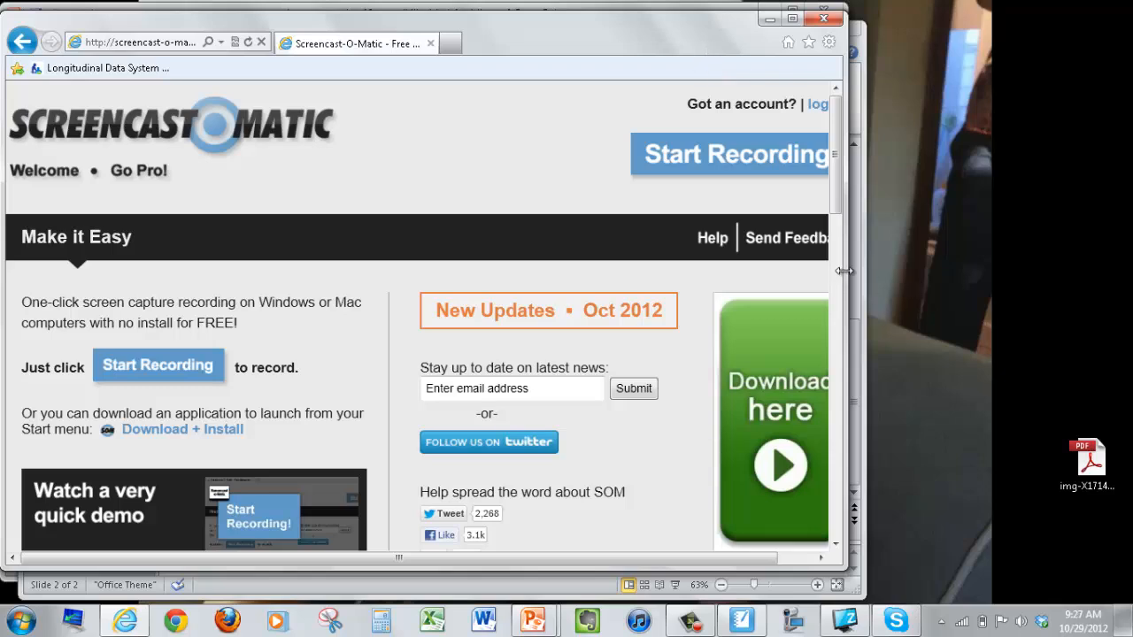
- Widen the Internet Explorer window so the whole Screencast-O-Matic home page fits
drag(843, 270, 1075, 246)
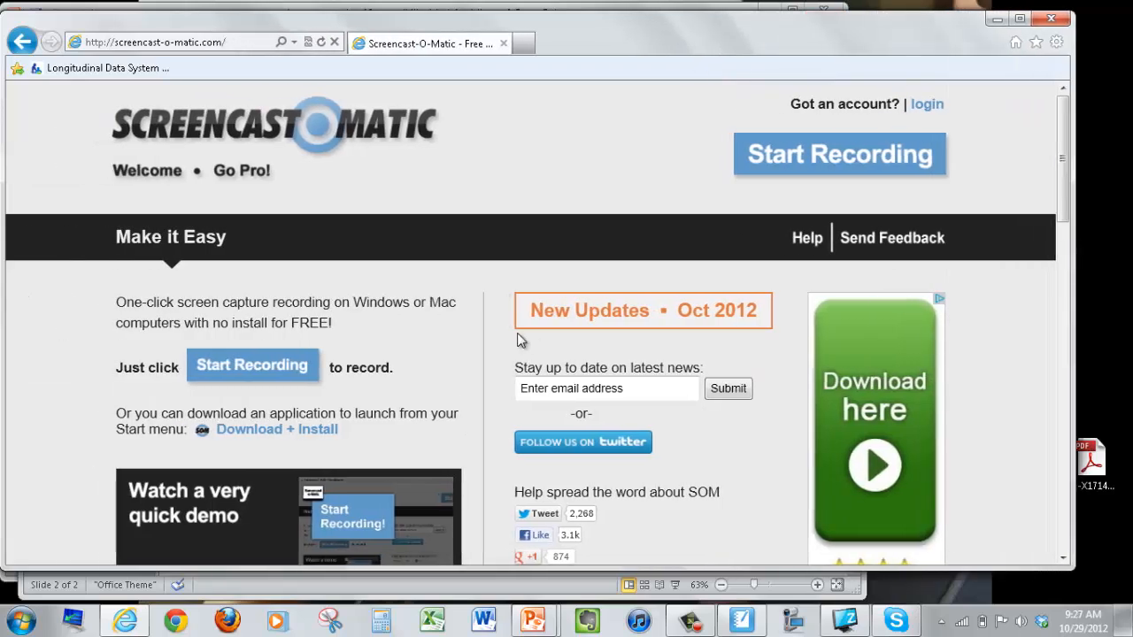
- Reach the CNET installer download page, then minimize the browser to reveal PowerPoint
click(272, 437)
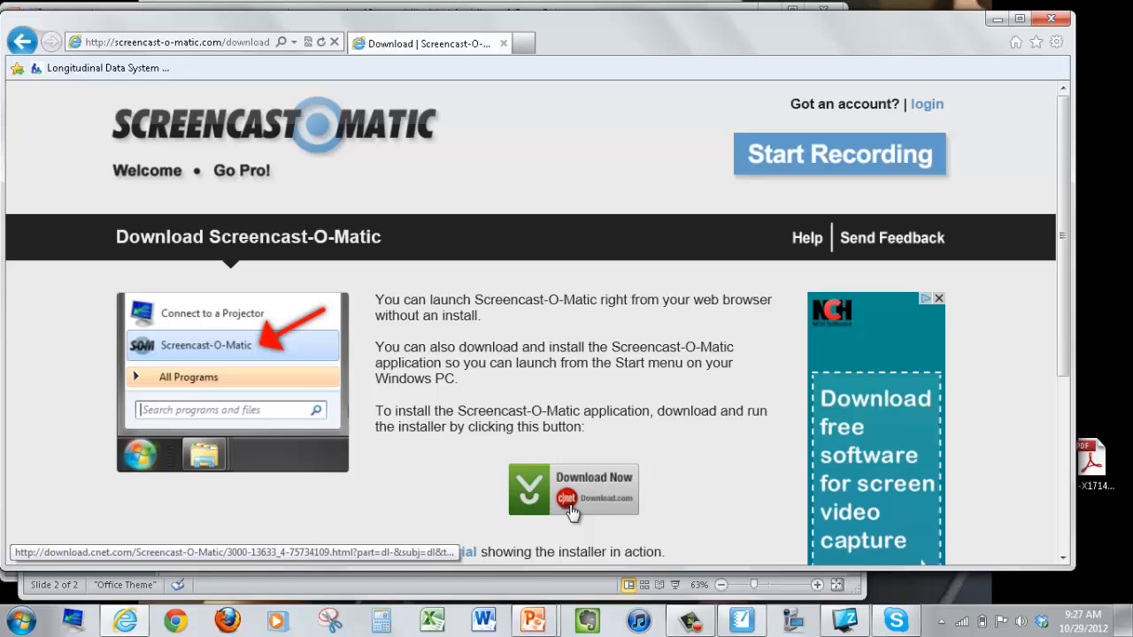
click(573, 511)
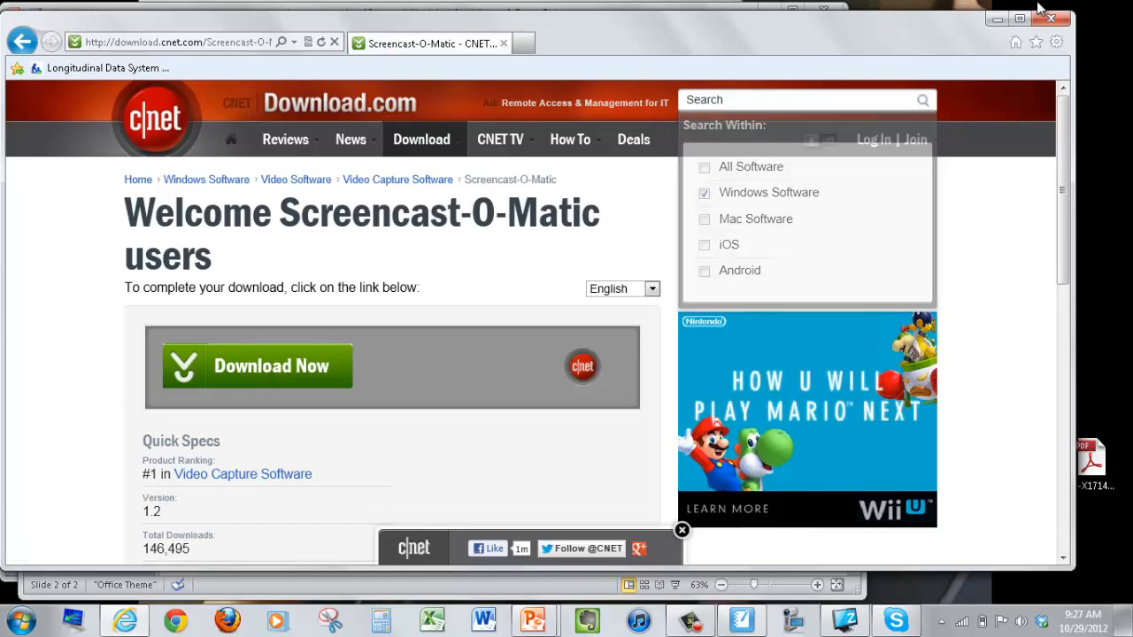
click(998, 19)
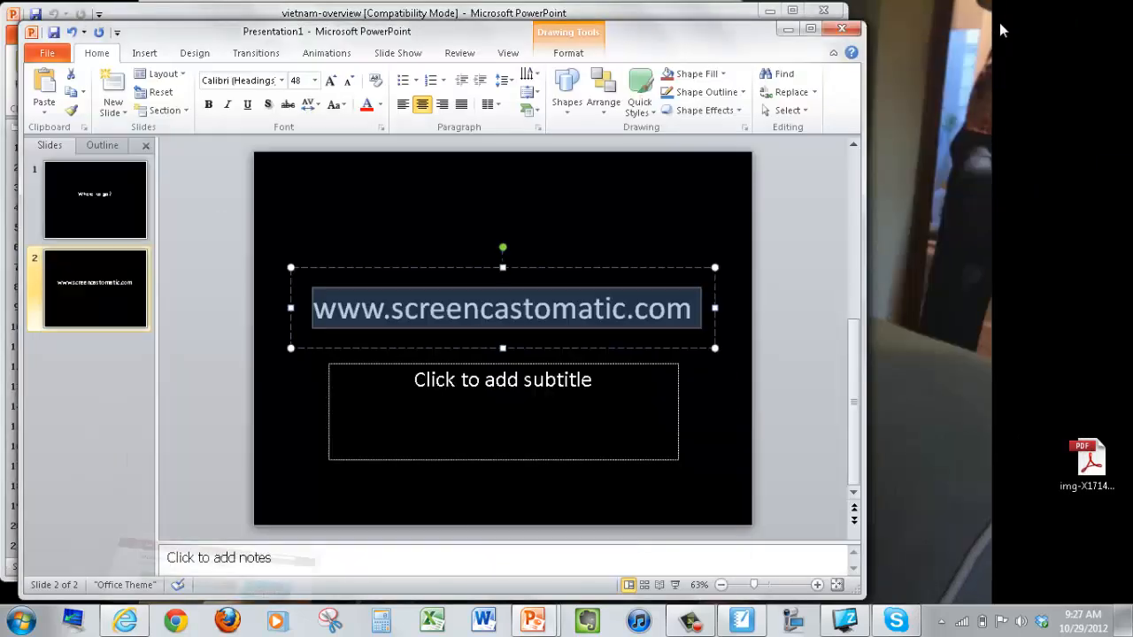
- Launch Screencast-O-Matic from the Start menu's All Programs list
click(23, 626)
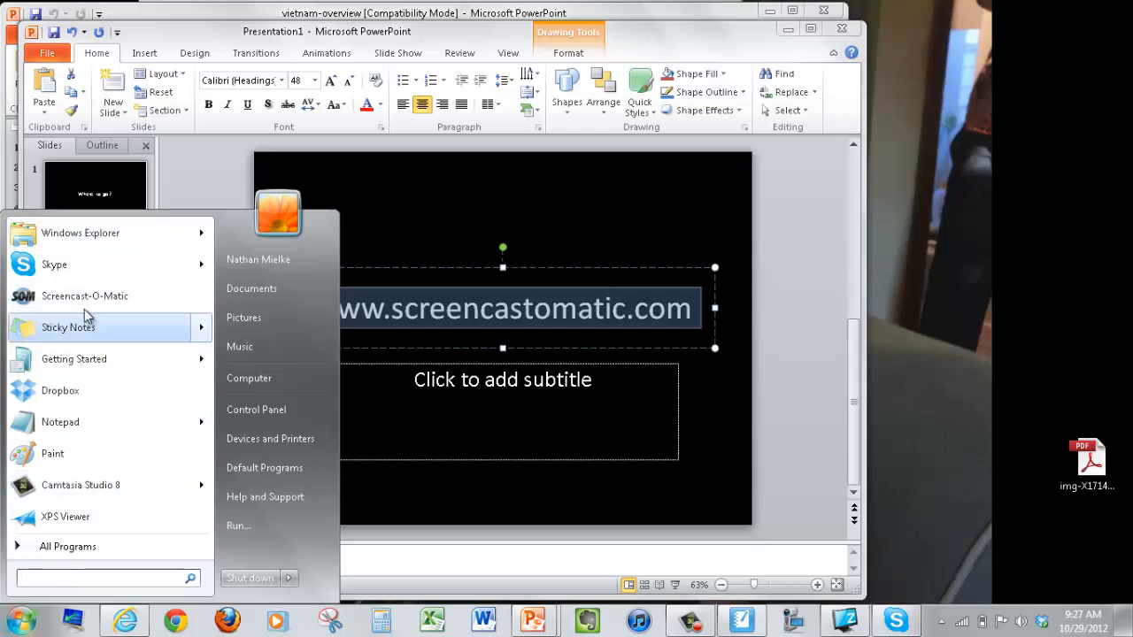
click(86, 548)
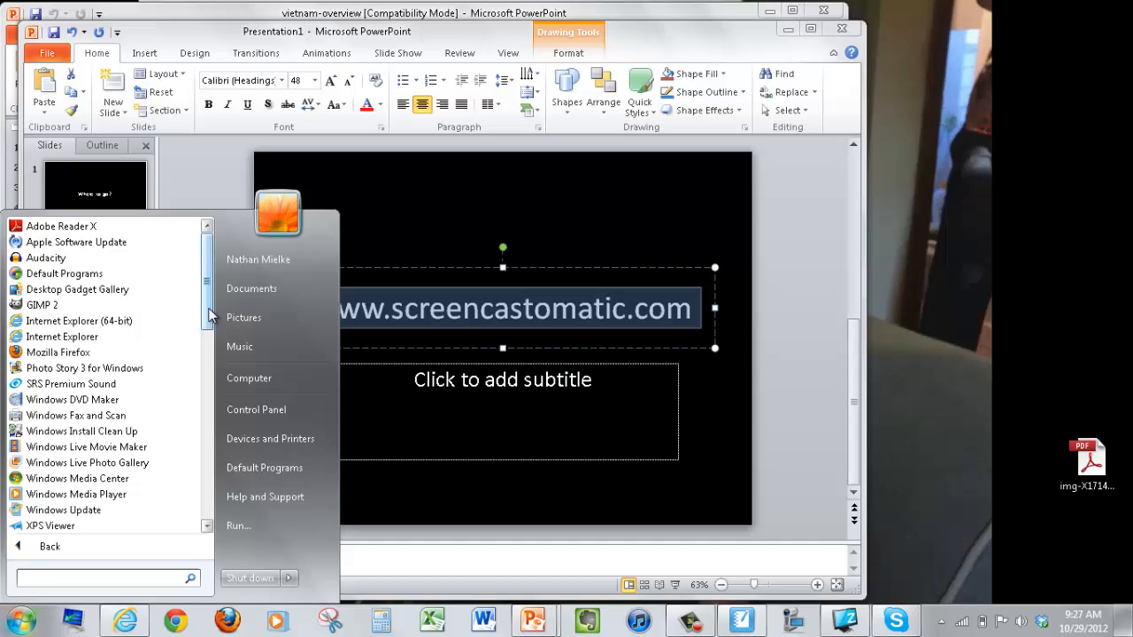
drag(207, 327, 207, 514)
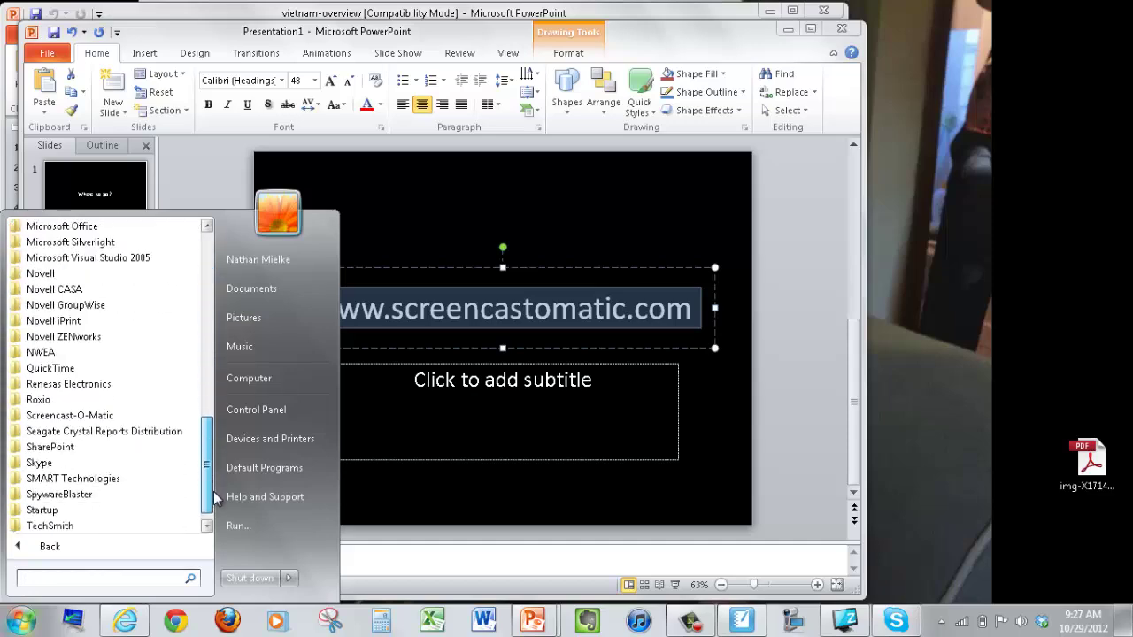
click(88, 416)
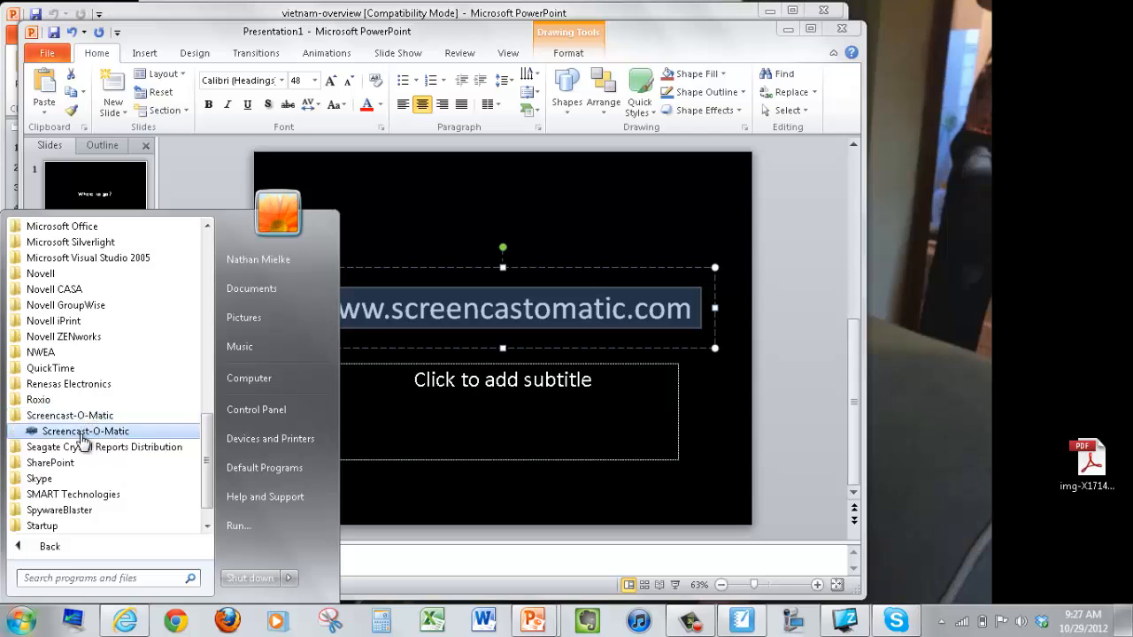
click(82, 432)
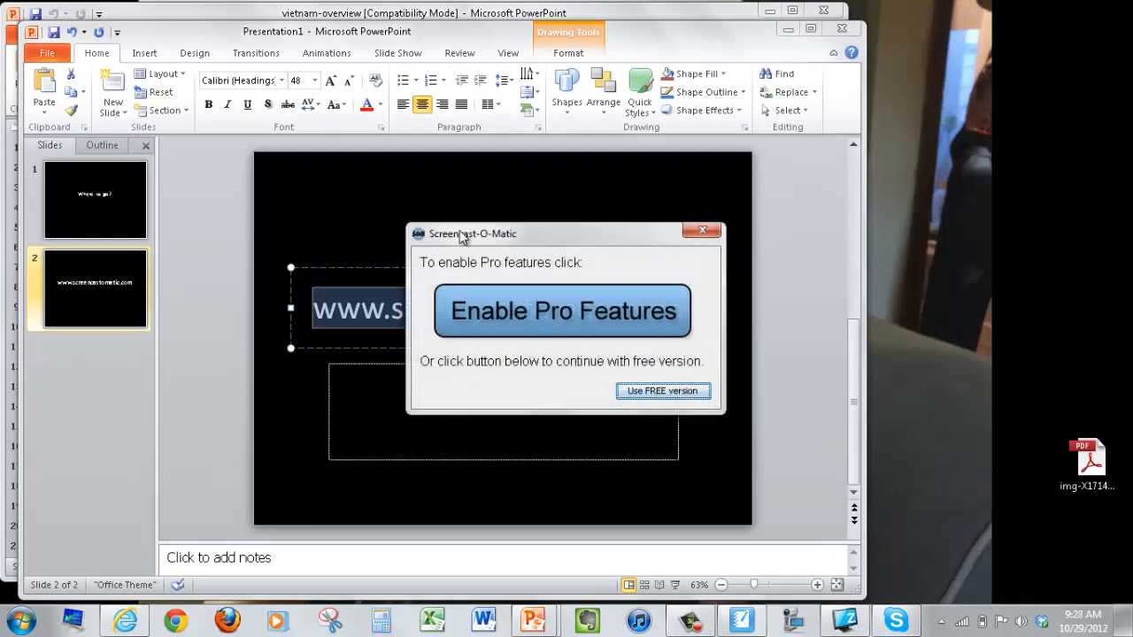
- Continue with the free version of Screencast-O-Matic so its recording frame appears
click(679, 395)
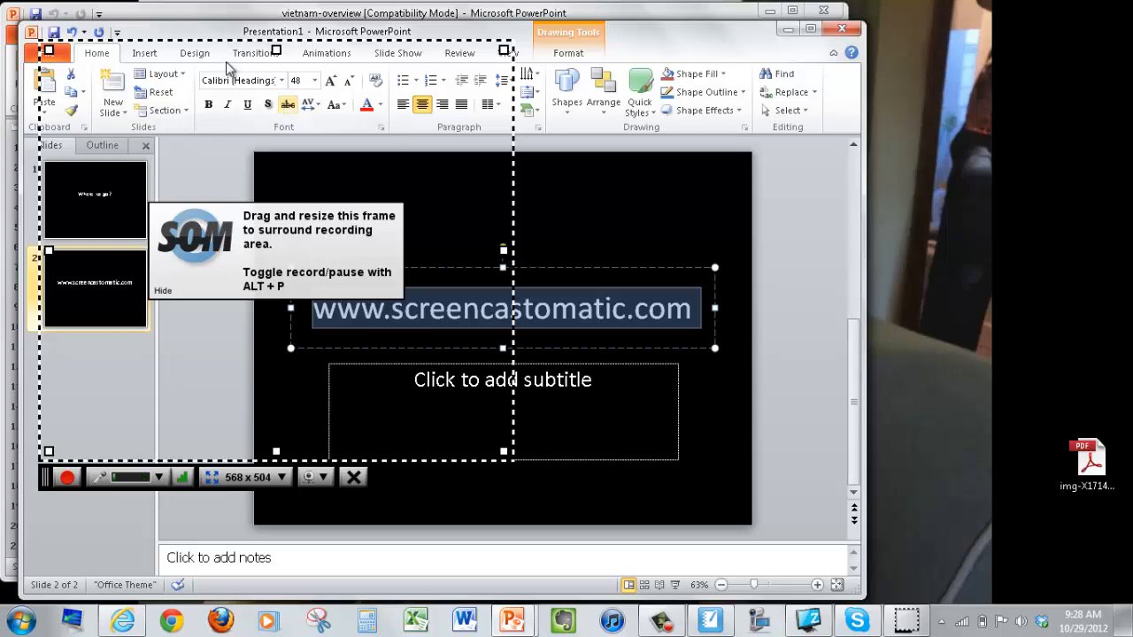
- Enlarge the recording frame, then set the recording area to Fullscreen
click(282, 477)
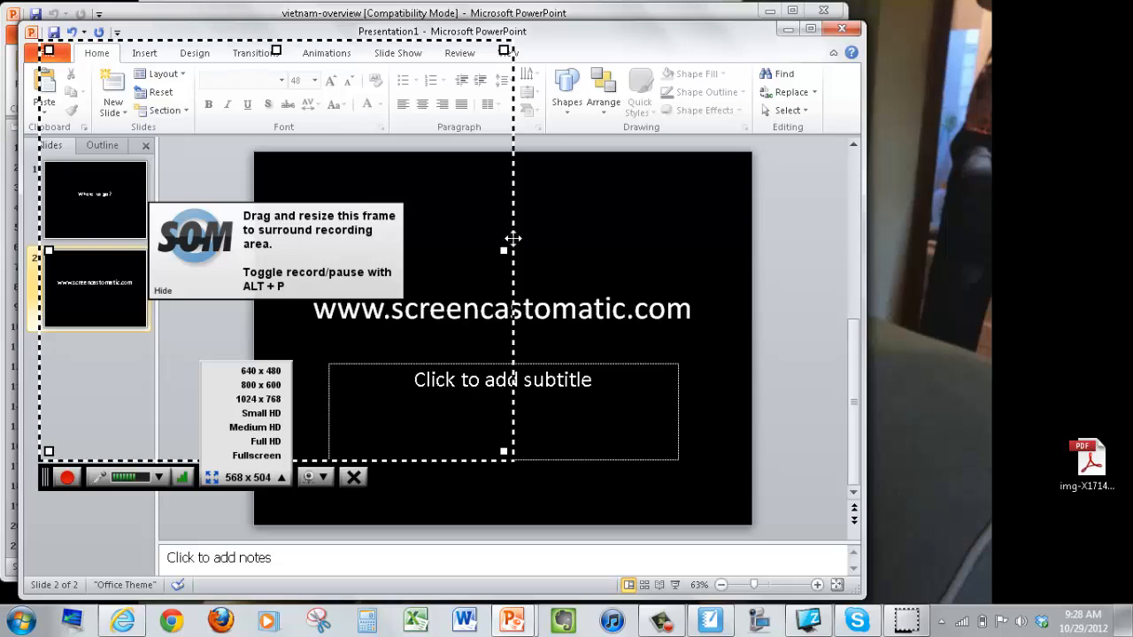
mouse_move(512, 239)
mouse_down()
mouse_move(679, 221)
mouse_move(531, 245)
mouse_up()
drag(565, 468, 641, 486)
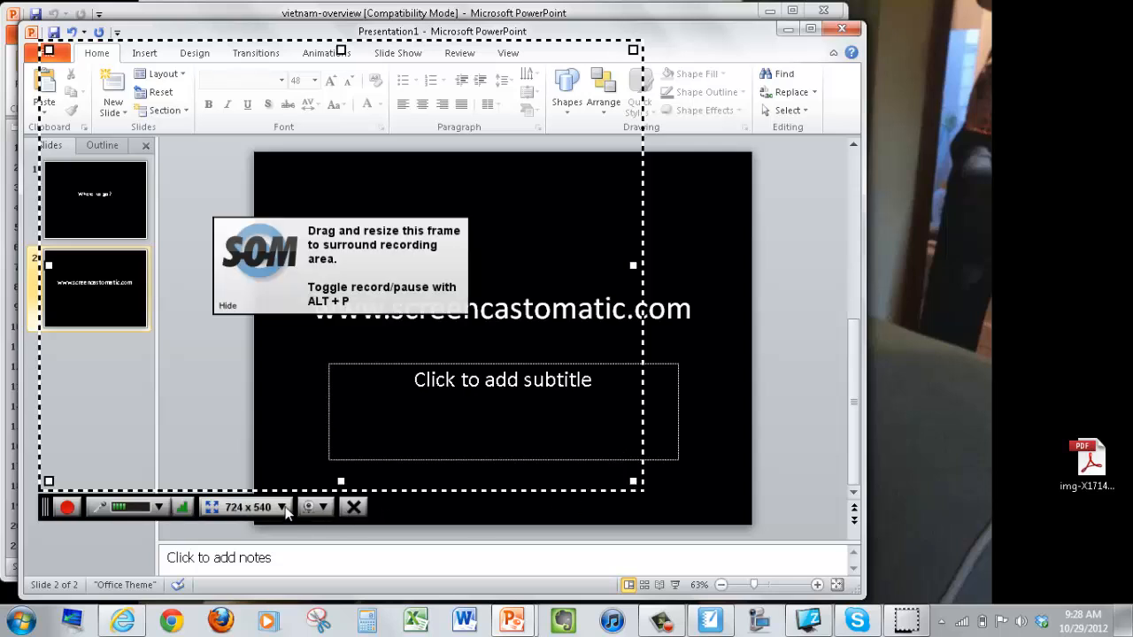
click(281, 507)
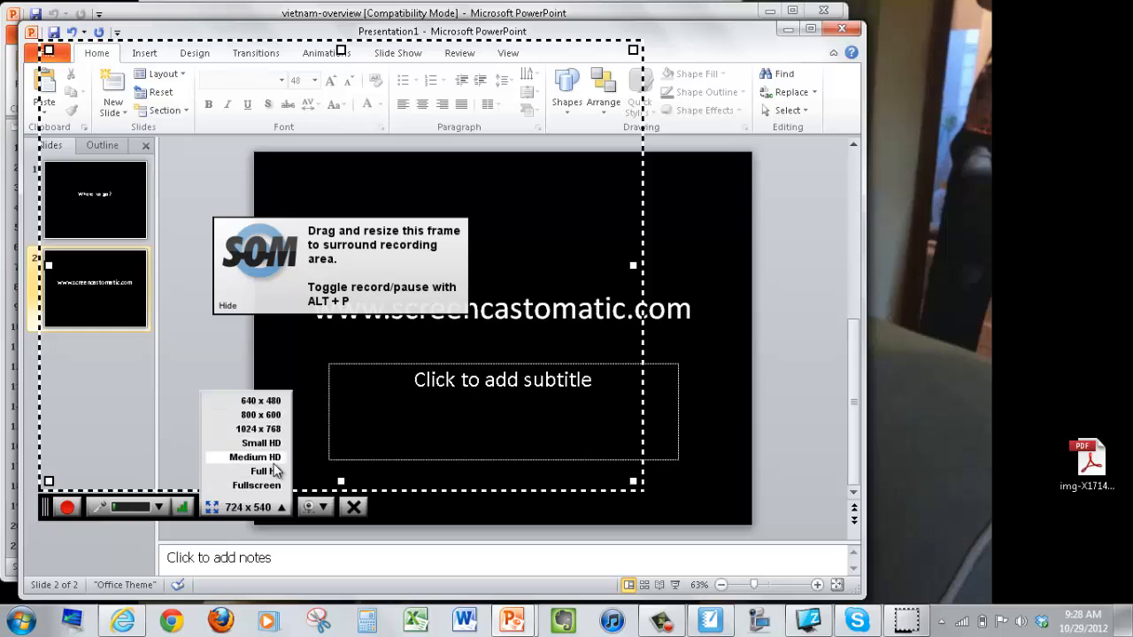
click(273, 487)
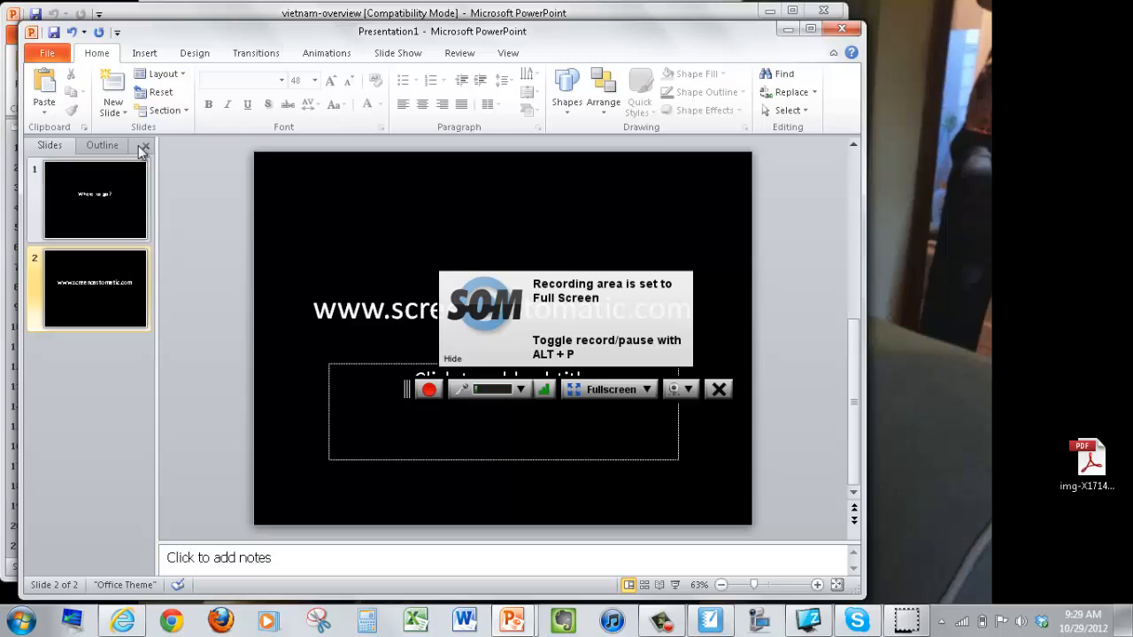
- Bring the vietnam-overview presentation forward and start its slide show
click(176, 11)
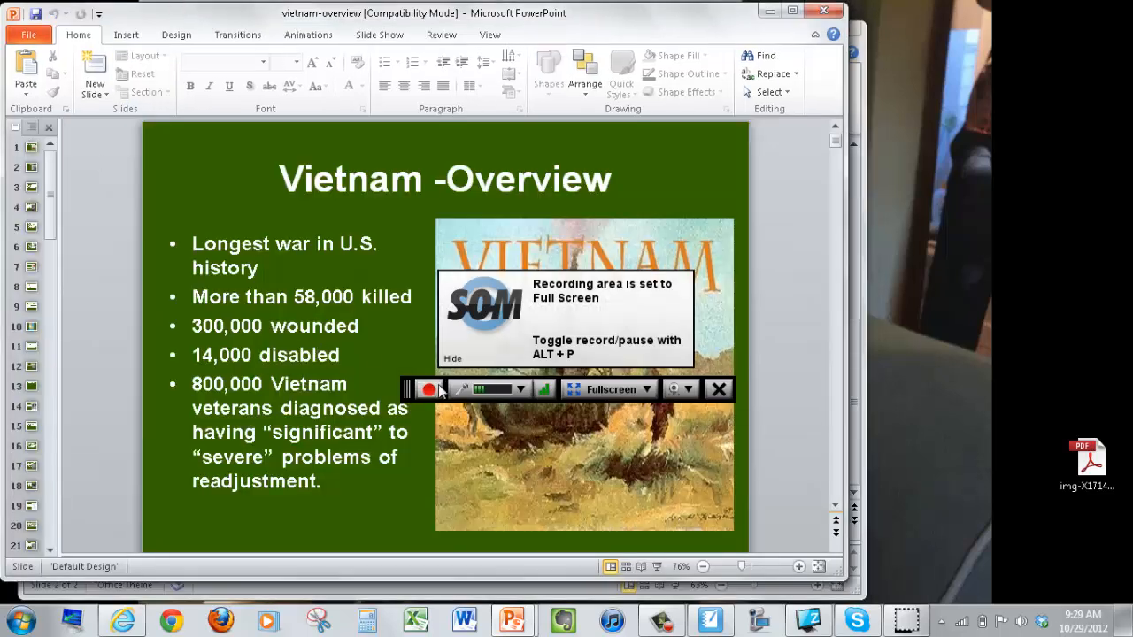
click(657, 566)
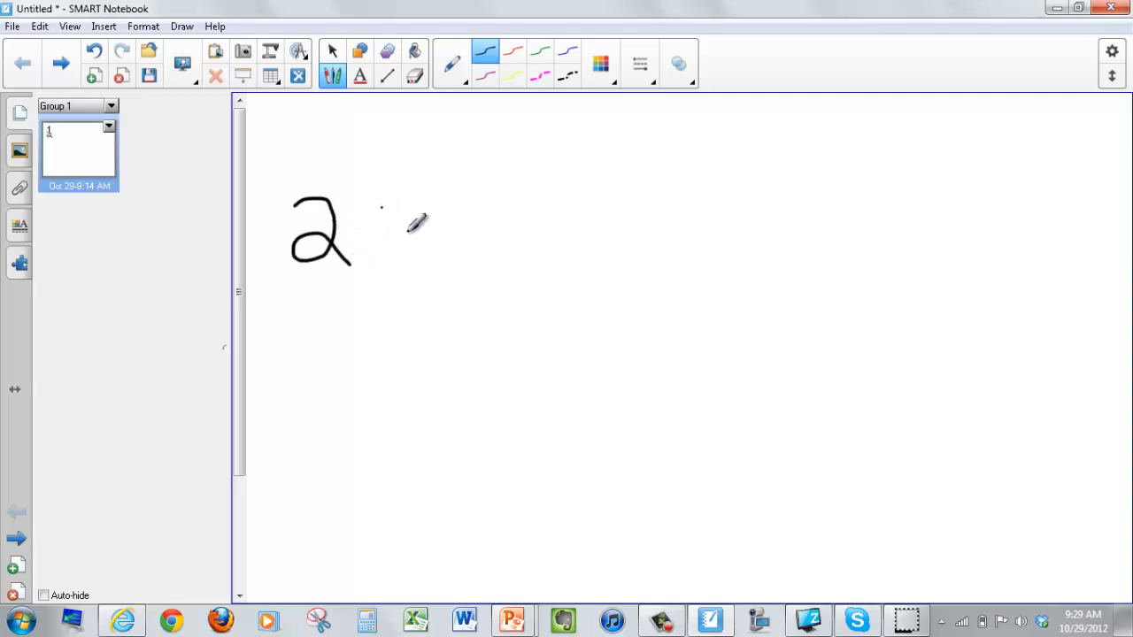
- Draw the x, = and 4 with the pen to complete the equation 2 x 2 = 4
mouse_move(382, 206)
mouse_down()
mouse_move(423, 245)
mouse_move(412, 199)
mouse_move(516, 259)
mouse_up()
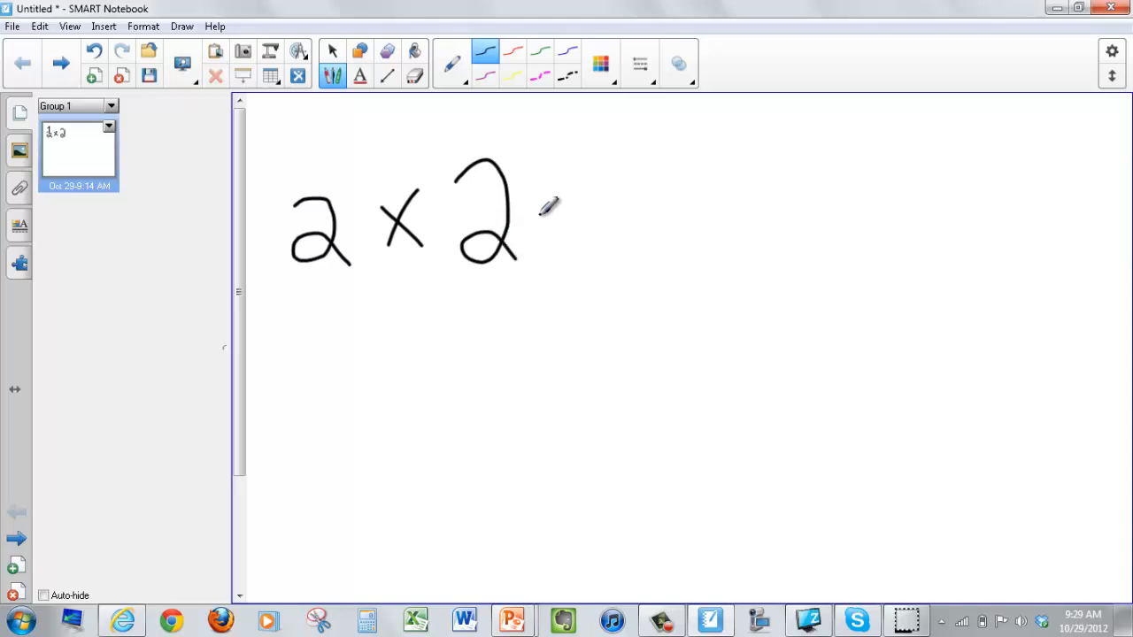
mouse_move(538, 213)
mouse_down()
mouse_move(570, 213)
mouse_move(568, 237)
mouse_move(582, 238)
mouse_up()
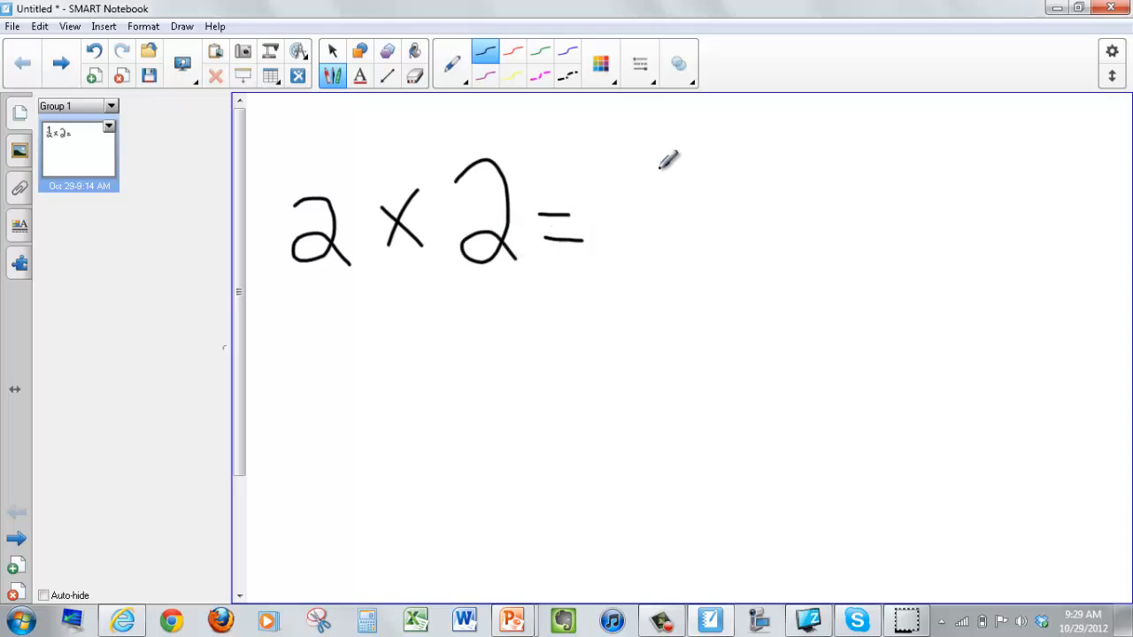
mouse_move(624, 162)
mouse_down()
mouse_move(656, 219)
mouse_move(691, 219)
mouse_up()
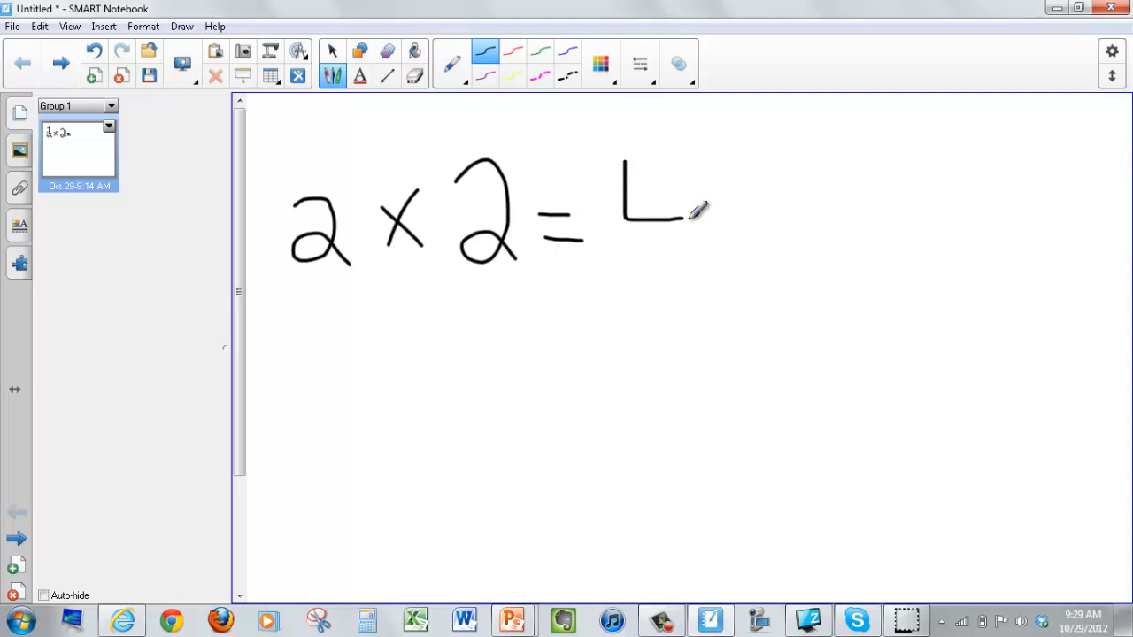
drag(667, 159, 671, 260)
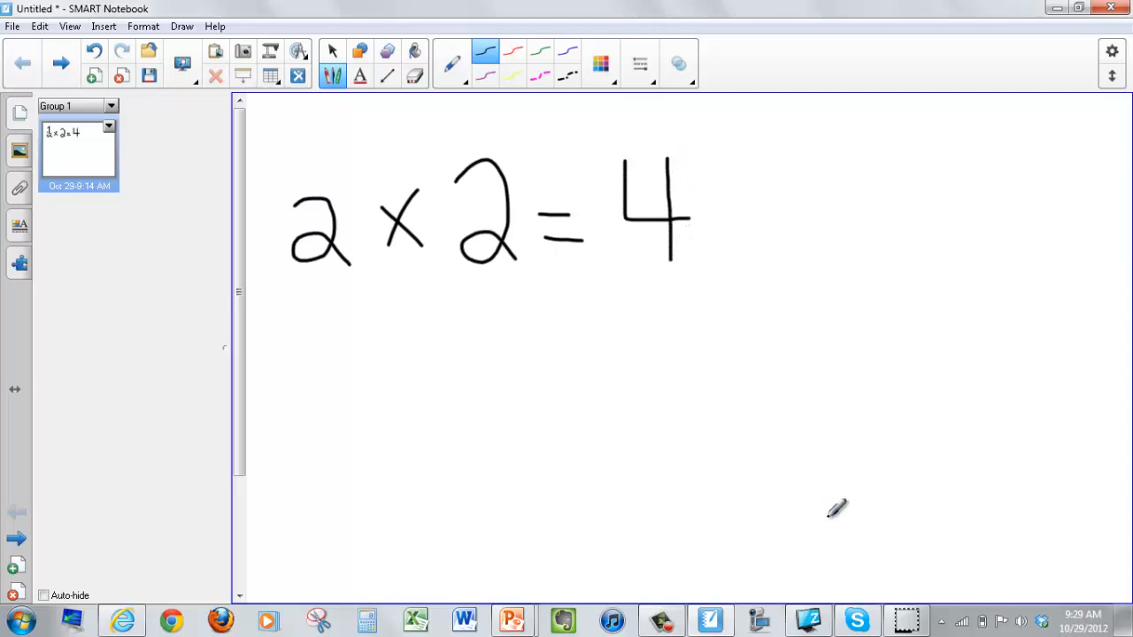
- Stop the recording with Done, then play and pause the first seconds of the preview
click(911, 626)
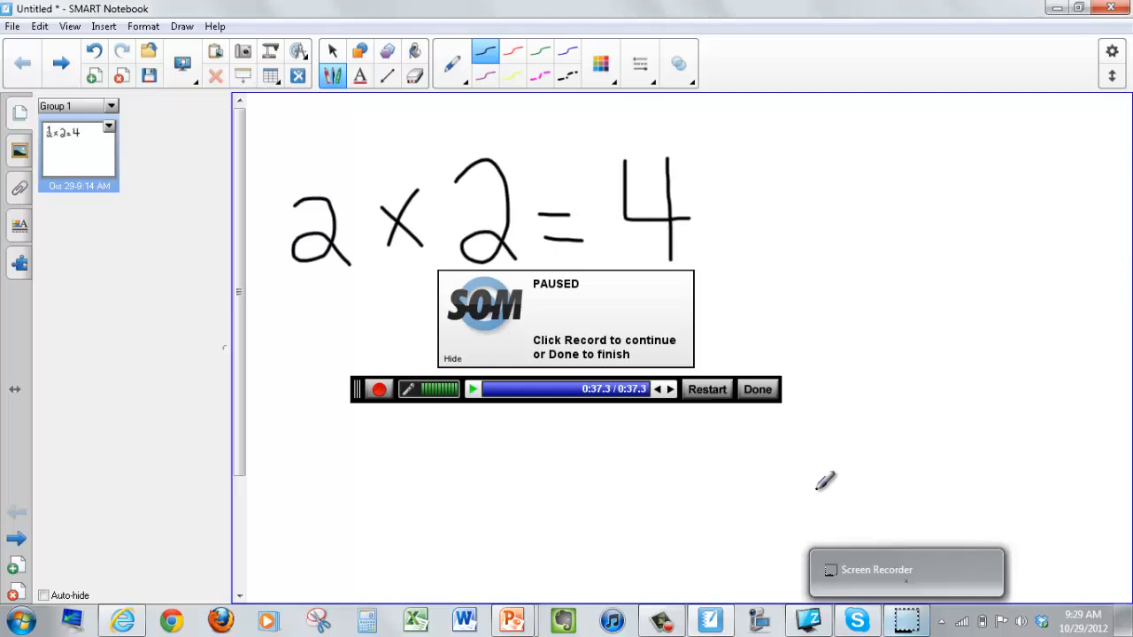
click(759, 389)
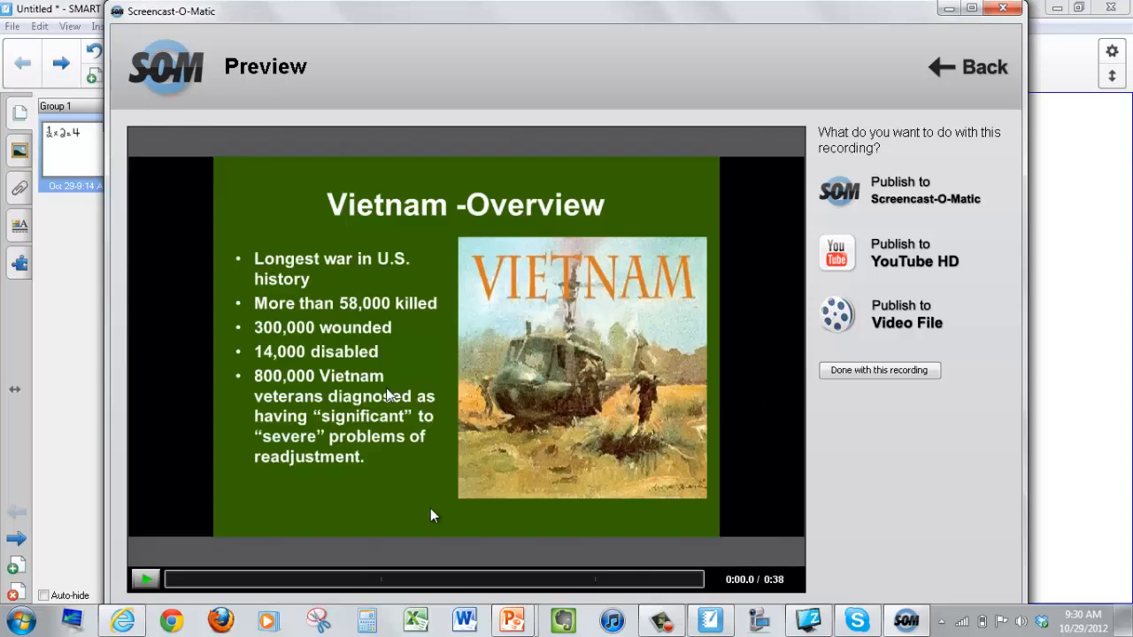
click(146, 579)
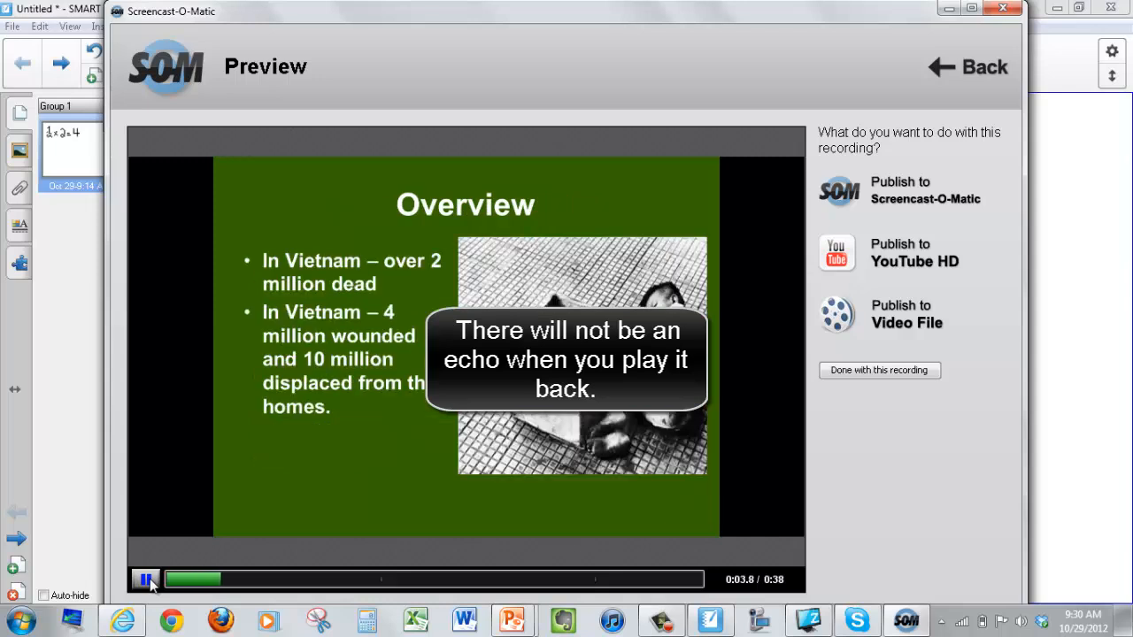
click(148, 580)
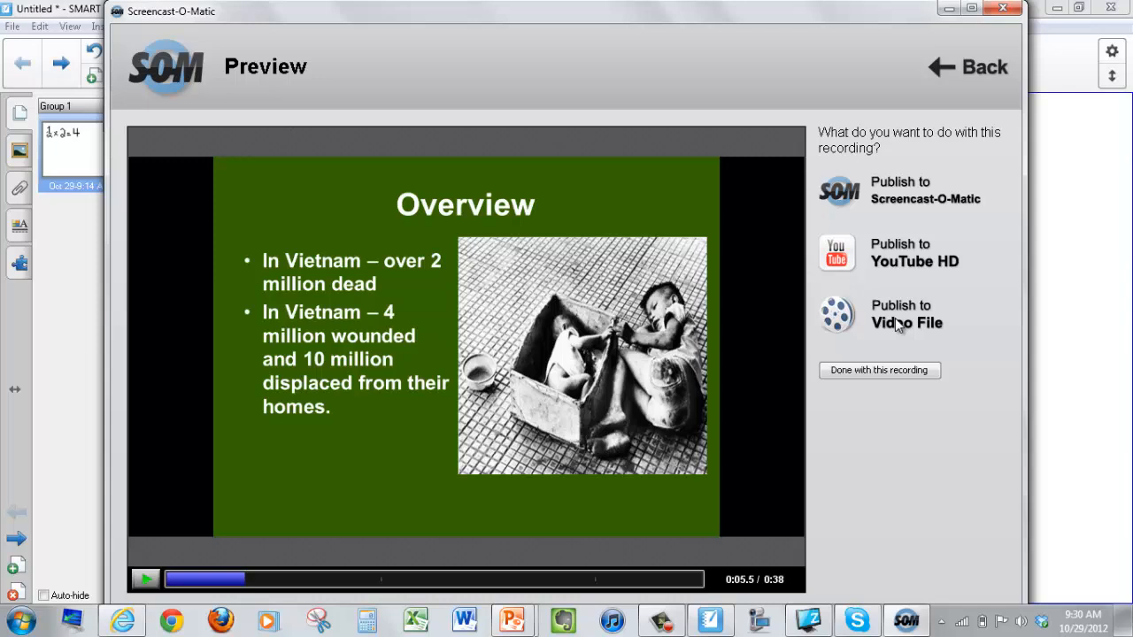
- Publish to a video file, keeping the Quicktime (MP4) format, and start saving the video
click(898, 325)
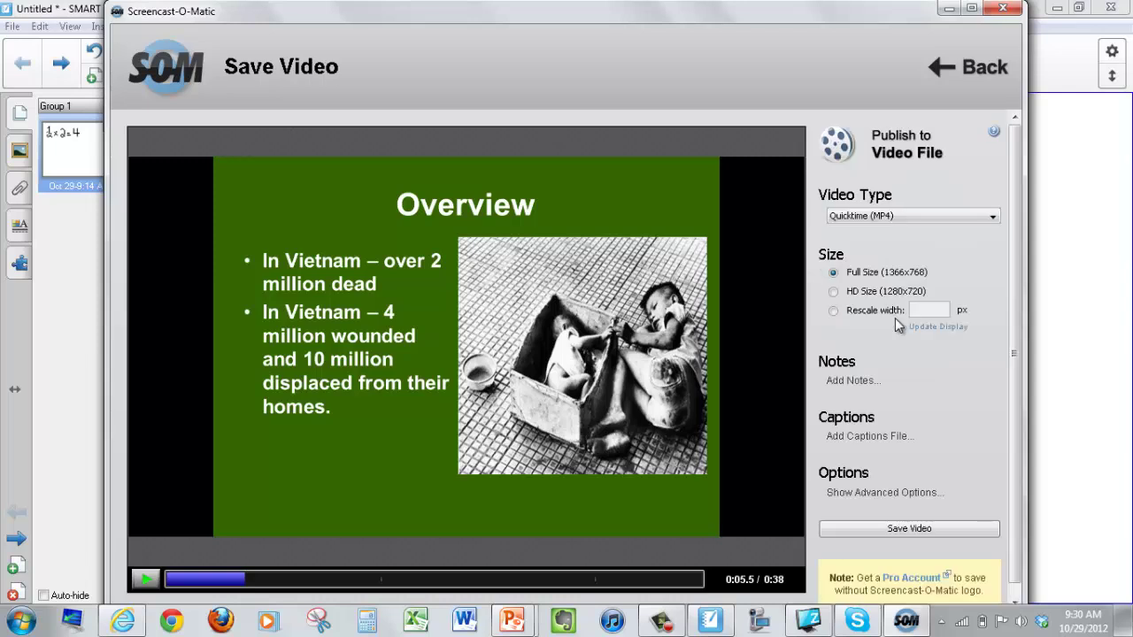
click(893, 225)
click(891, 218)
click(890, 532)
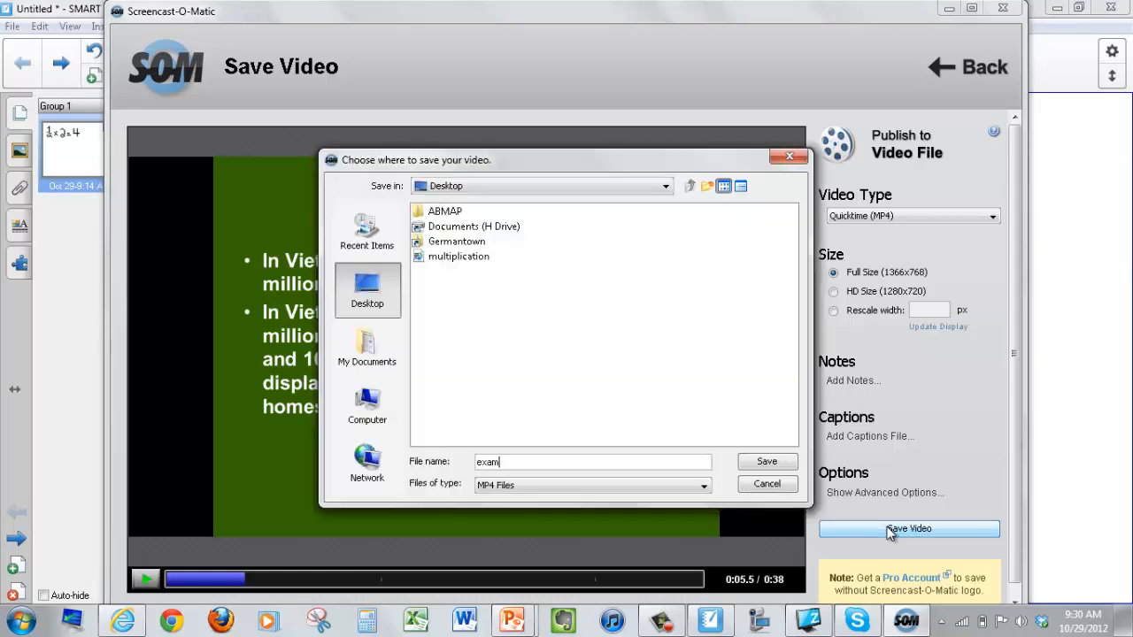
- Save the video as example.mp4 on the Desktop so it appears under completed tasks
click(772, 466)
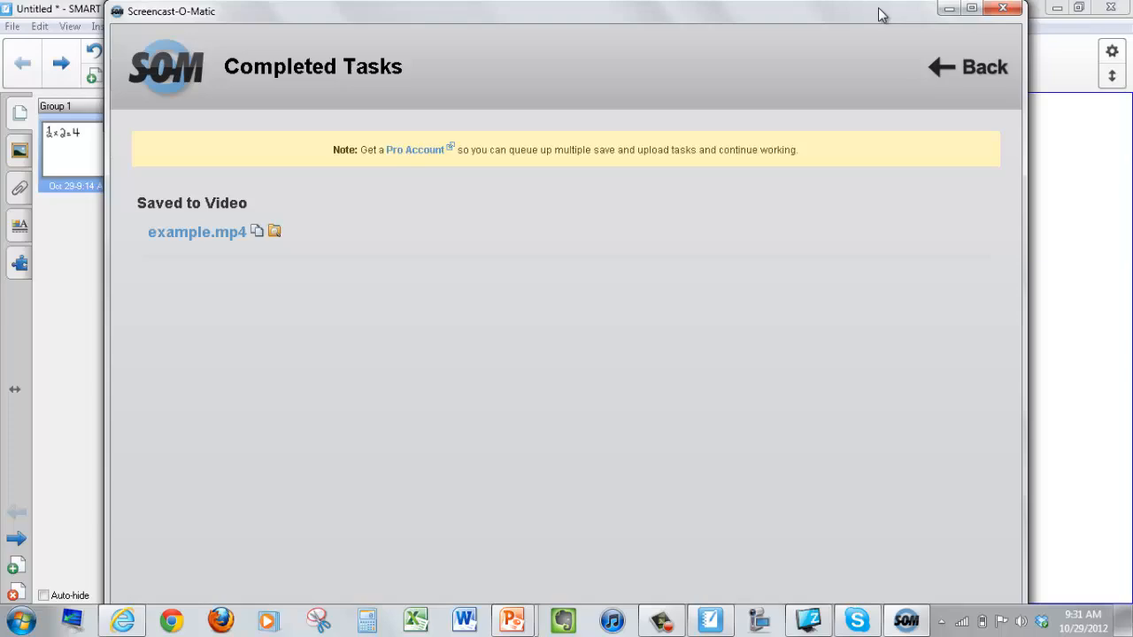
- Minimize Screencast-O-Matic, SMART Notebook, vietnam-overview and Presentation1 to reveal the desktop with example.mp4
click(948, 9)
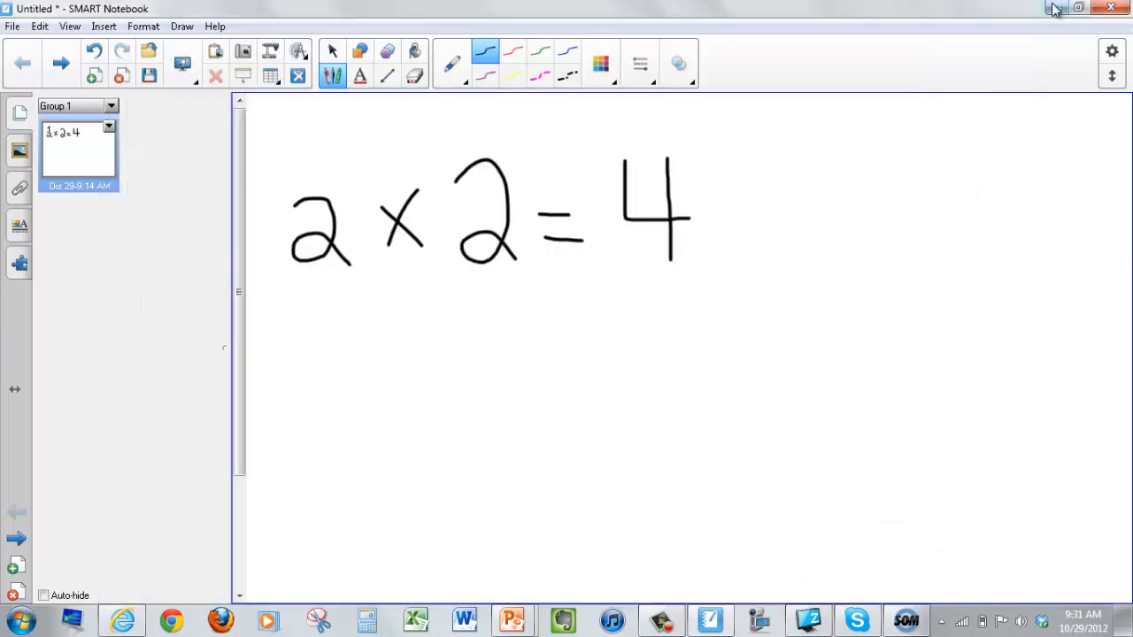
click(1057, 8)
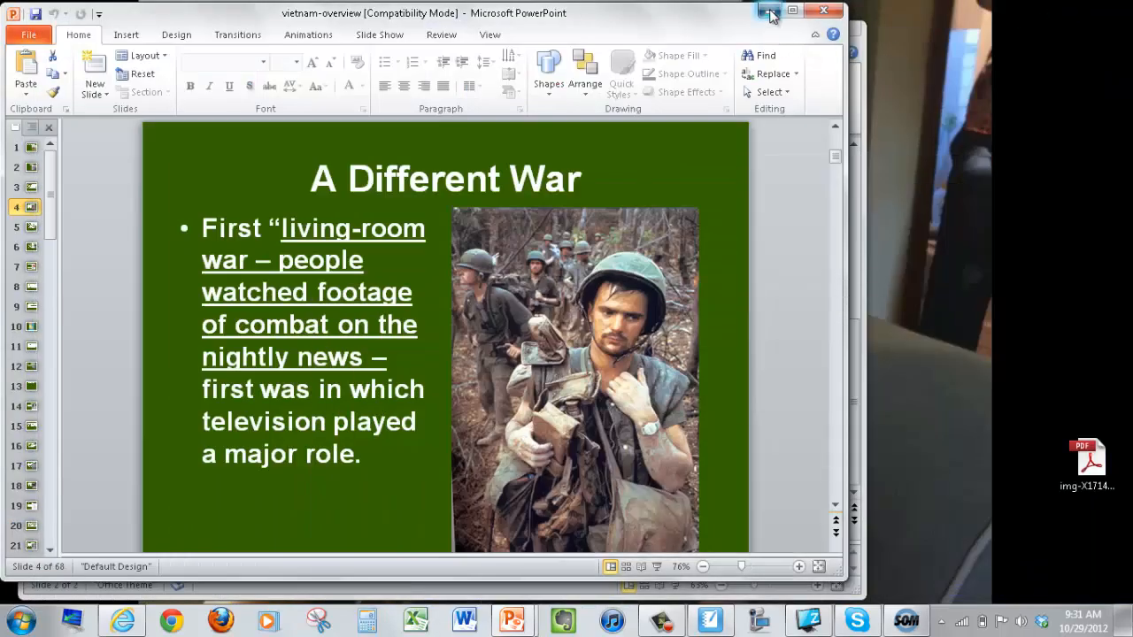
click(769, 10)
click(787, 29)
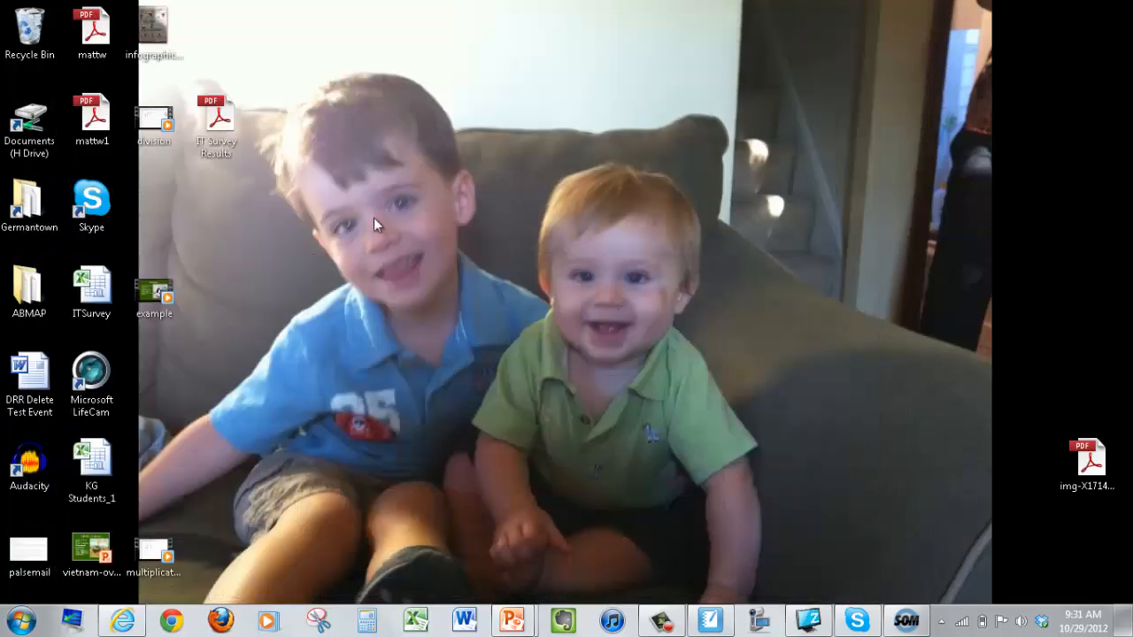